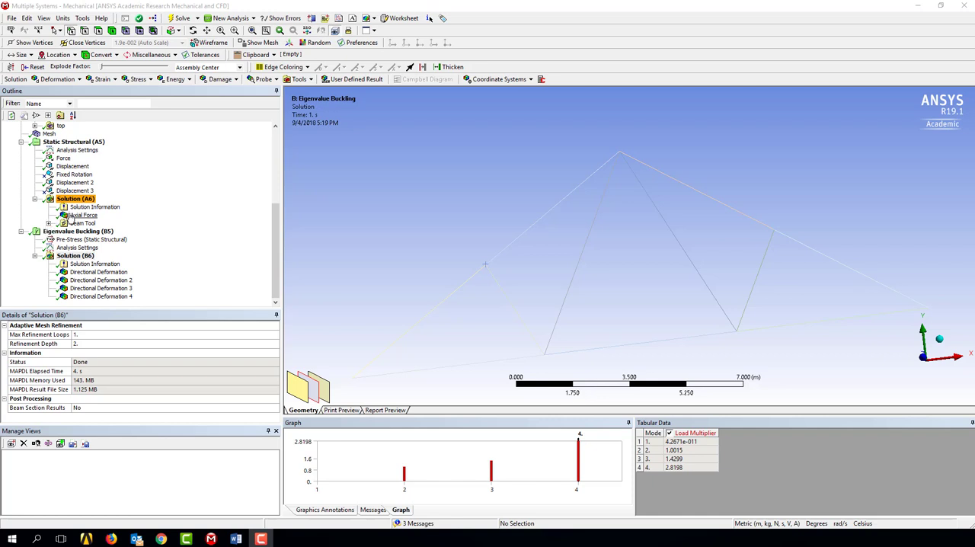
Step: Review the Static Structural axial force result and the Beam Tool's direct, minimum and maximum combined stress and total deformation plots
left_click(76, 215)
left_click(48, 223)
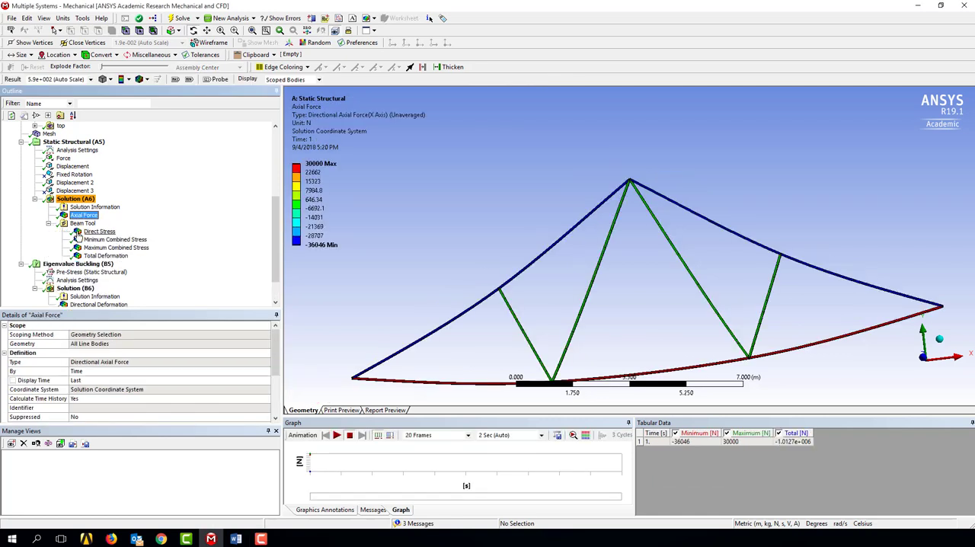
left_click(85, 232)
left_click(87, 240)
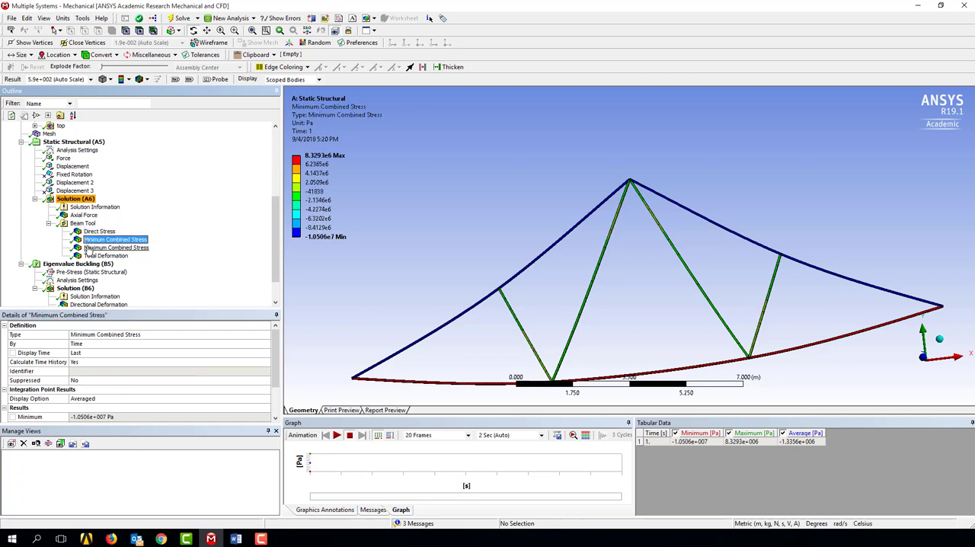
left_click(88, 249)
left_click(89, 256)
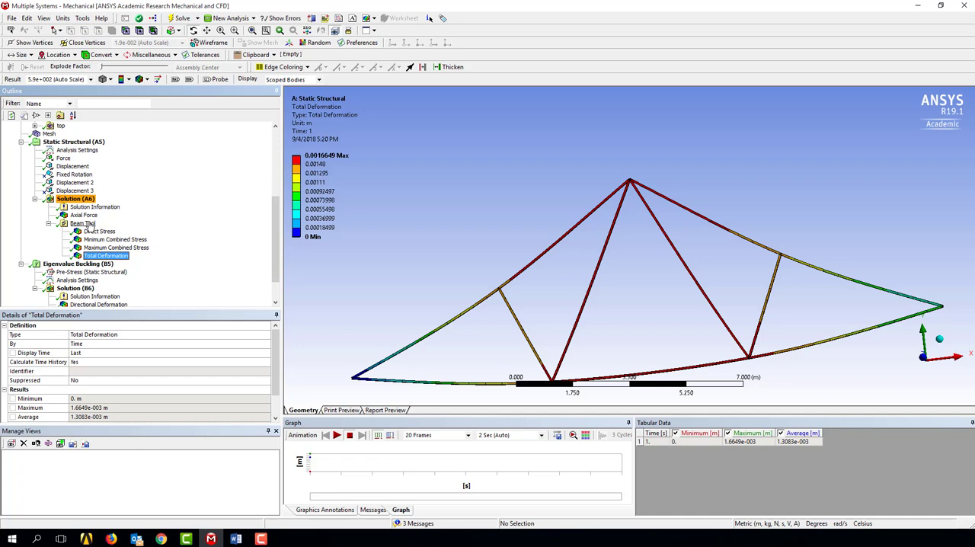
Step: Probe the total deformation at one point on the left top chord and one on each of the two central diagonals
left_click(222, 84)
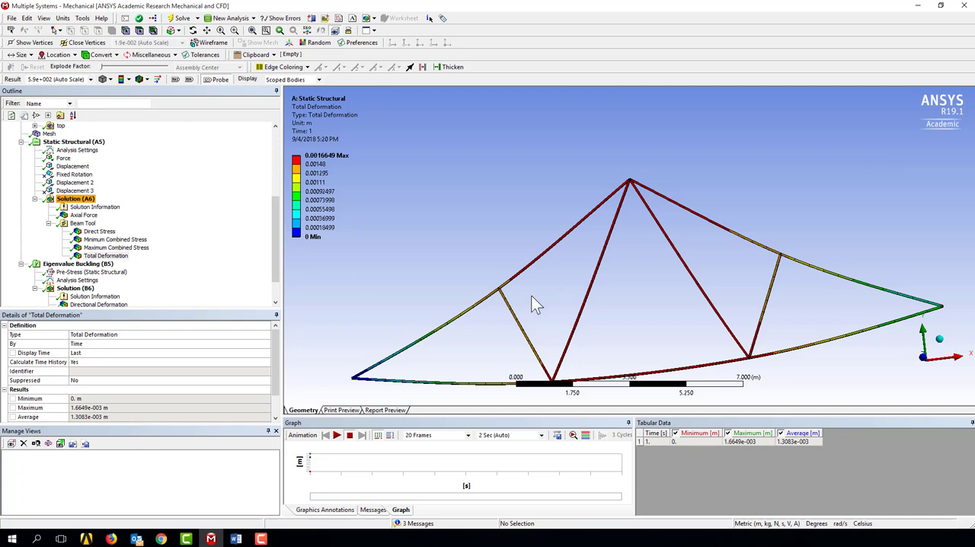
mouse_move(432, 333)
left_click(408, 348)
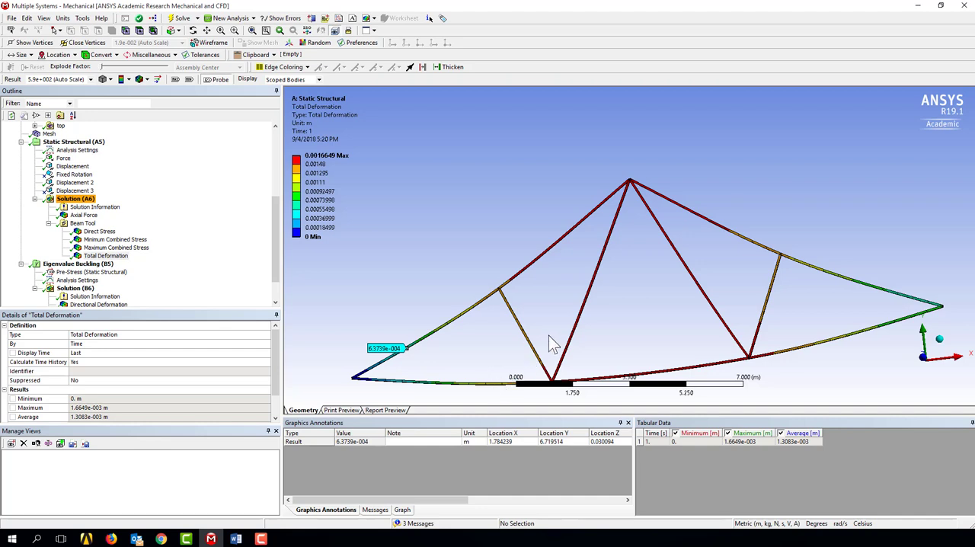
left_click(573, 334)
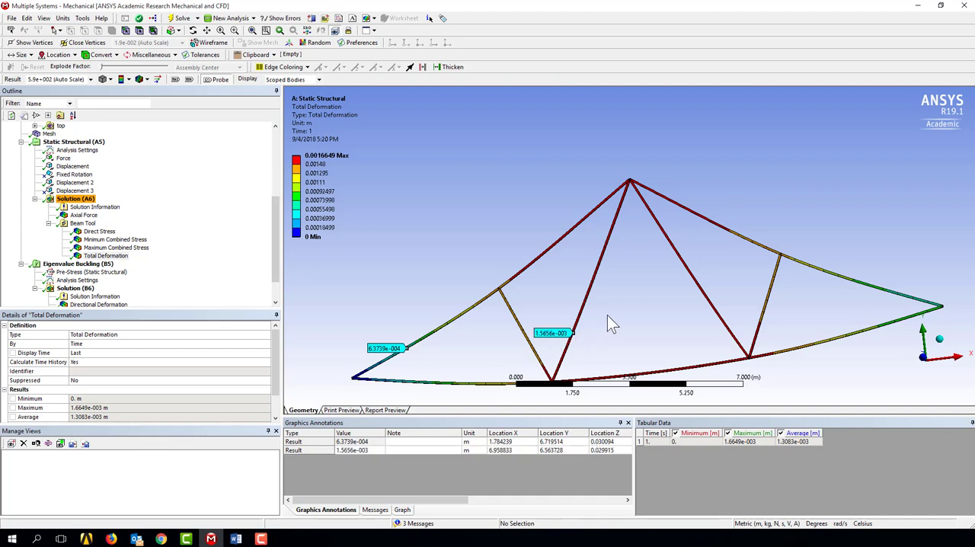
left_click(687, 269)
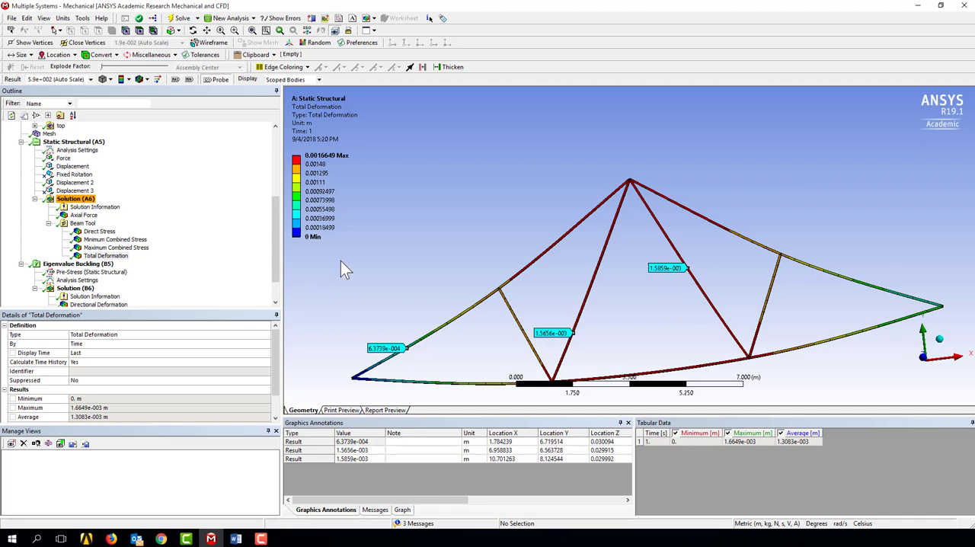
Step: Display the Maximum Combined Stress result with its maximum and minimum labels shown on the truss
left_click(116, 248)
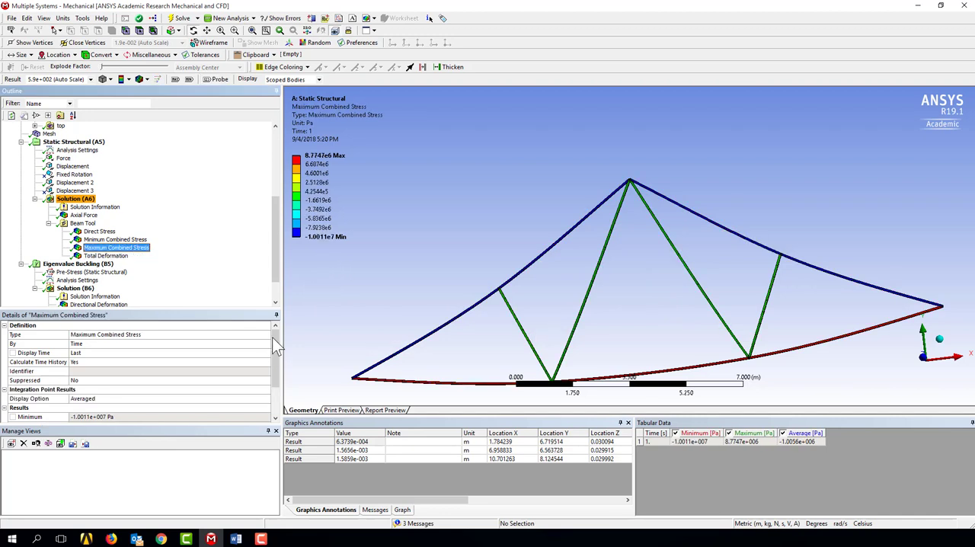
left_click(212, 82)
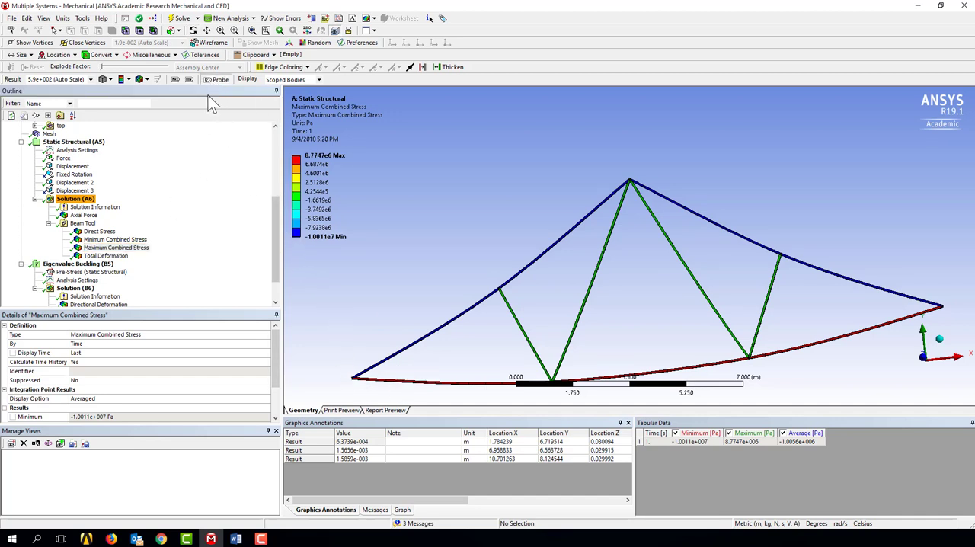
left_click(190, 81)
left_click(191, 81)
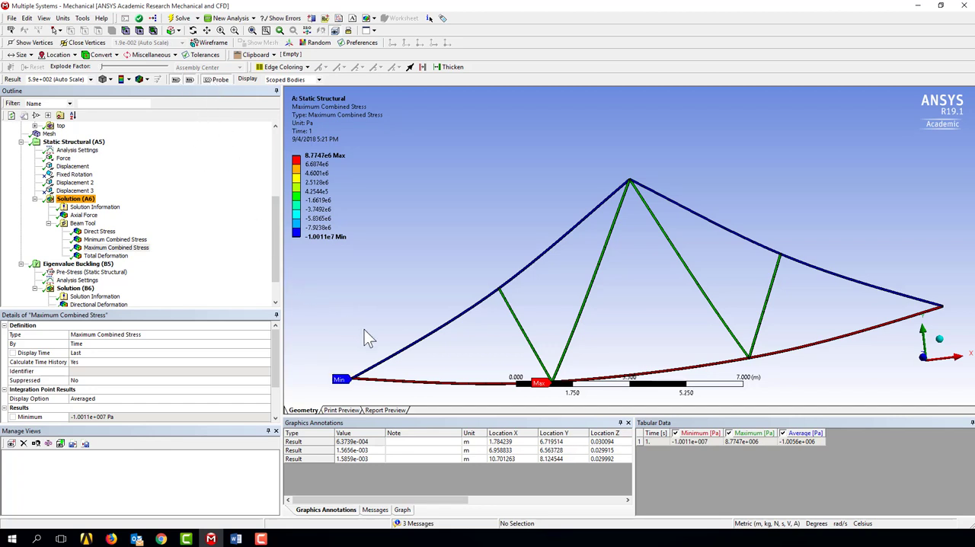
Step: Probe the maximum combined stress on the left top chord, the bottom chord and the four inner web members
left_click(400, 350)
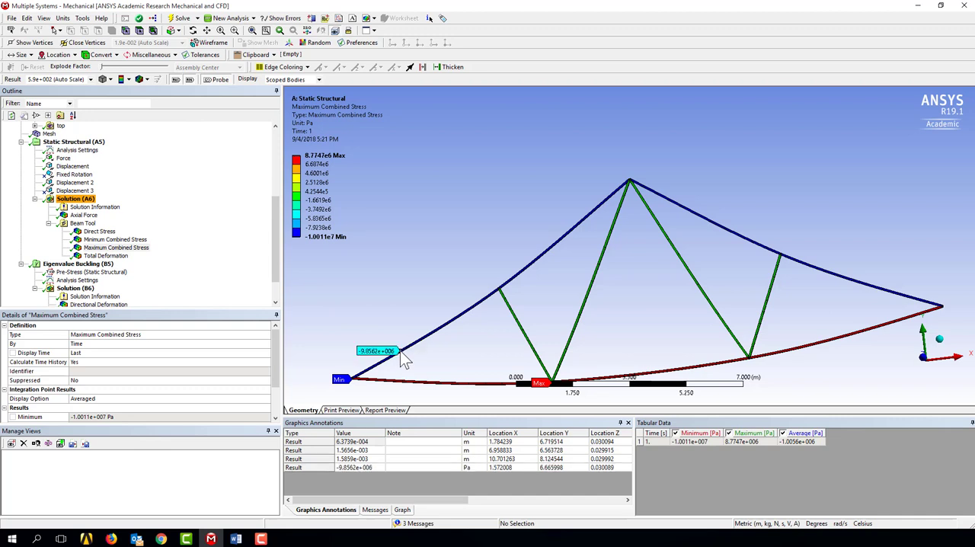
left_click(425, 381)
left_click(523, 329)
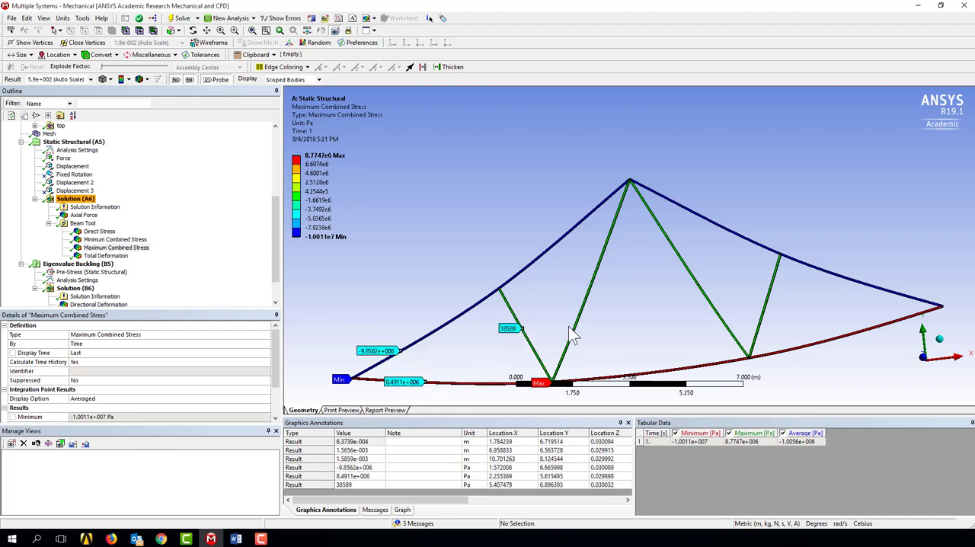
left_click(592, 281)
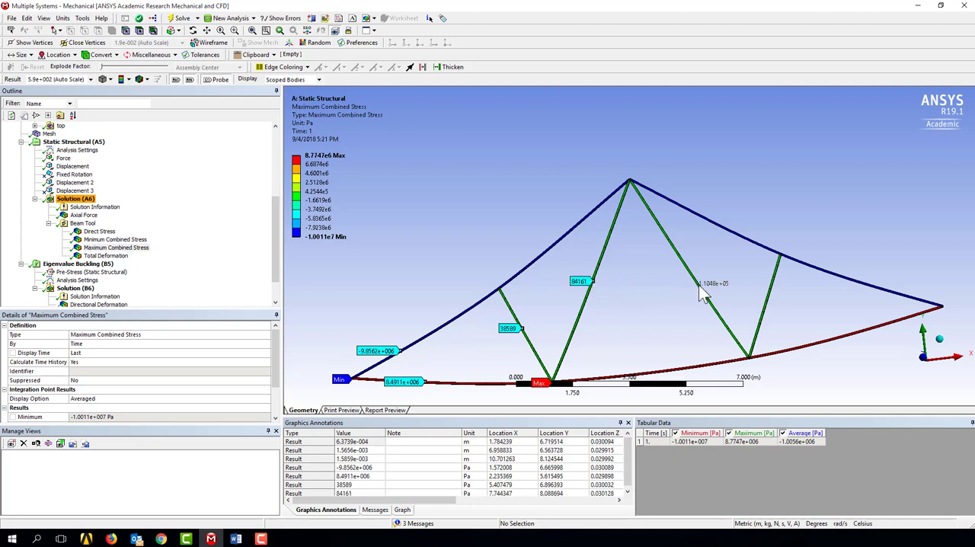
left_click(699, 286)
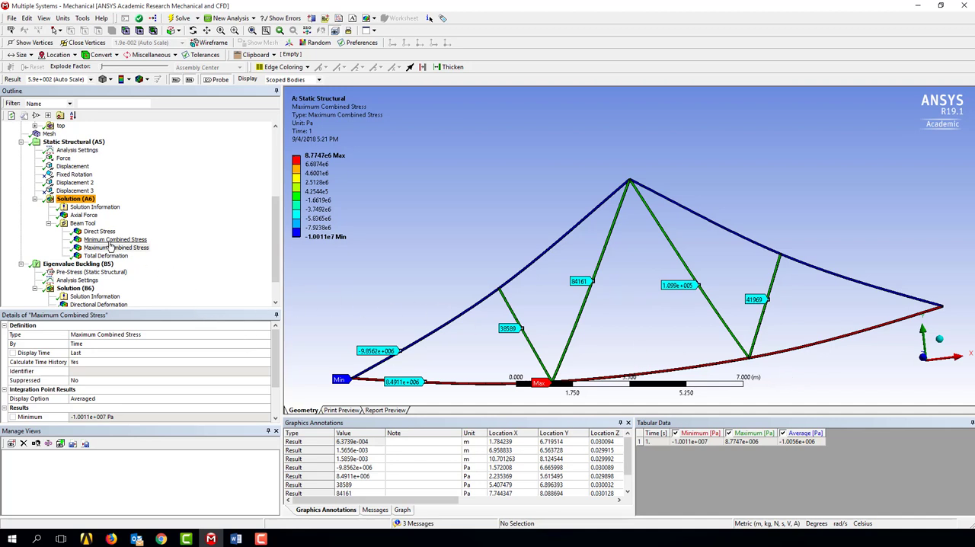
Step: Examine the print preview page of the Maximum Combined Stress result
left_click(343, 413)
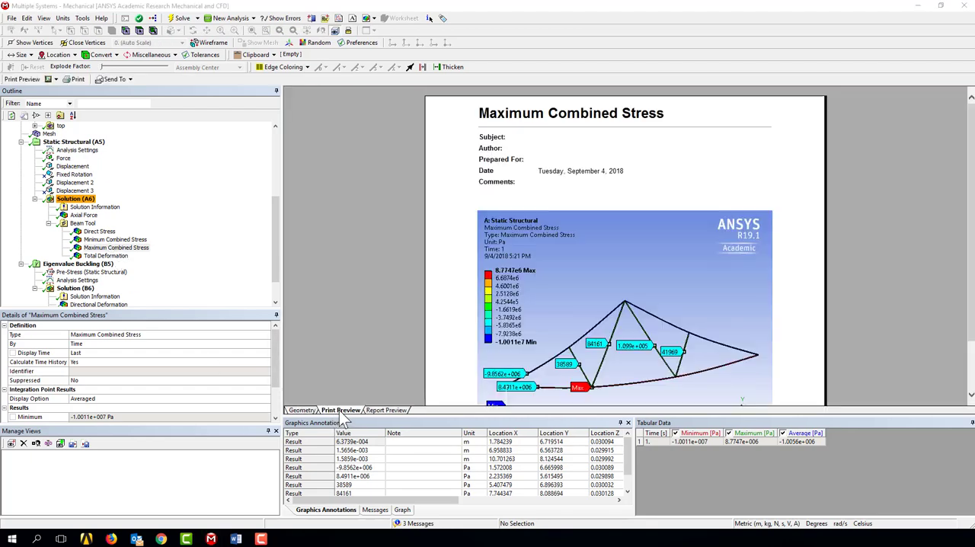
scroll(442, 328, "down", 1)
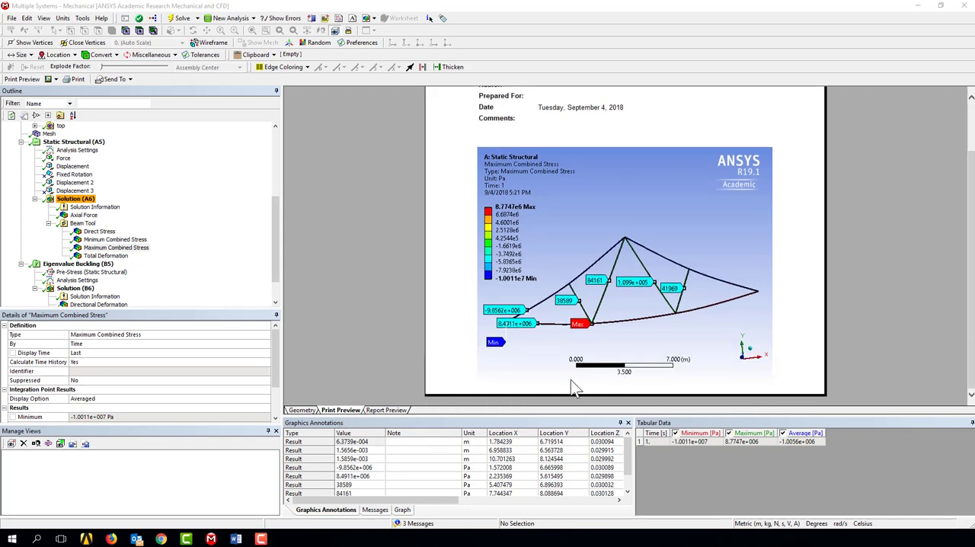
scroll(488, 190, "up", 1)
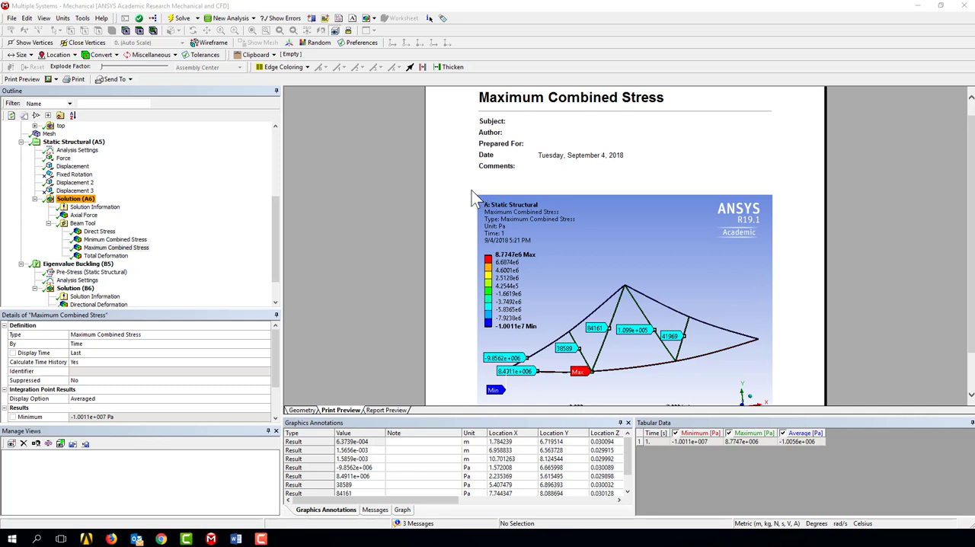
right_click(469, 191)
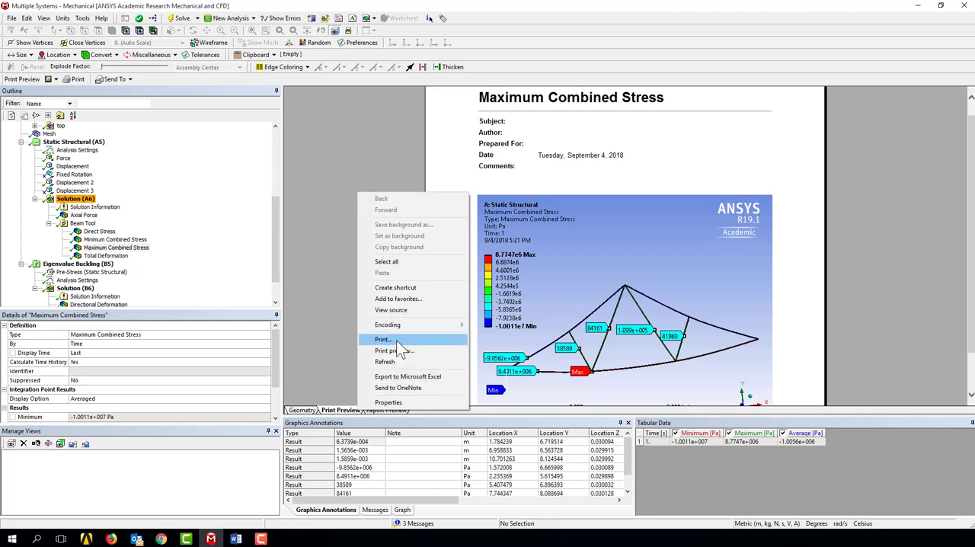
left_click(377, 156)
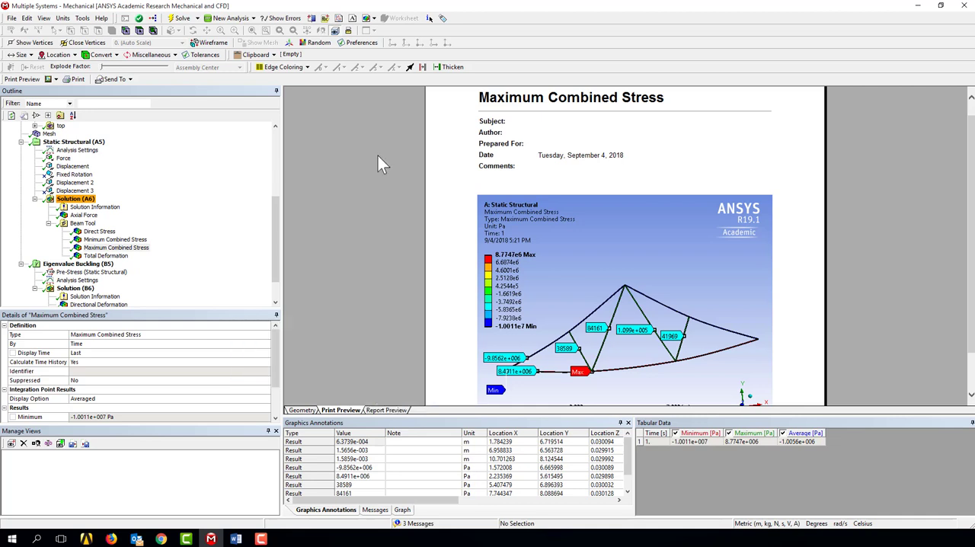
Step: Examine the image resolution choices and the send-to export options available for the print preview
left_click(54, 80)
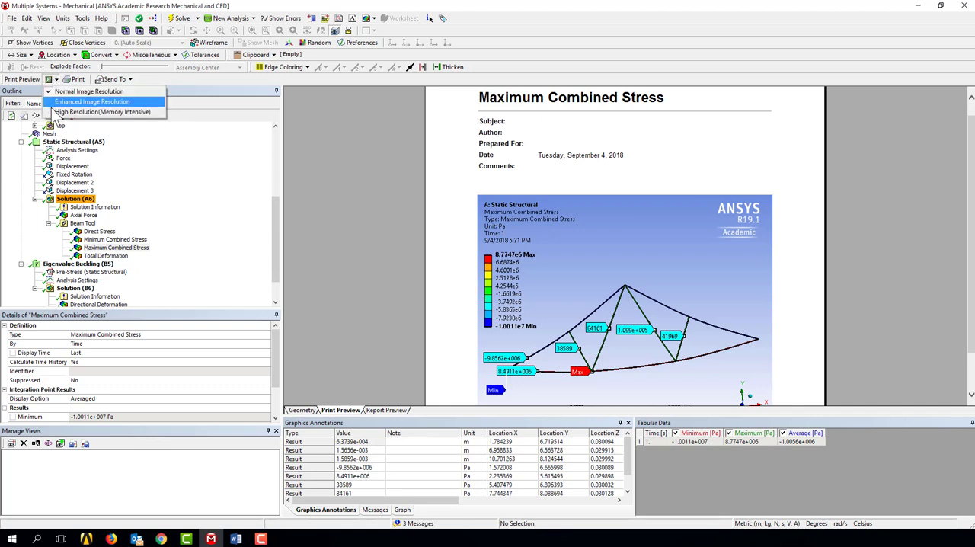
left_click(378, 173)
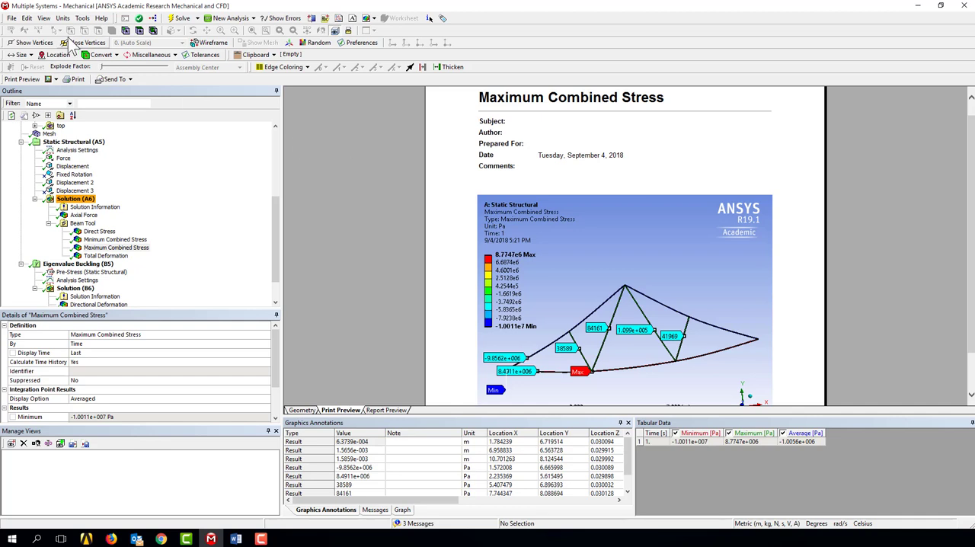
left_click(55, 80)
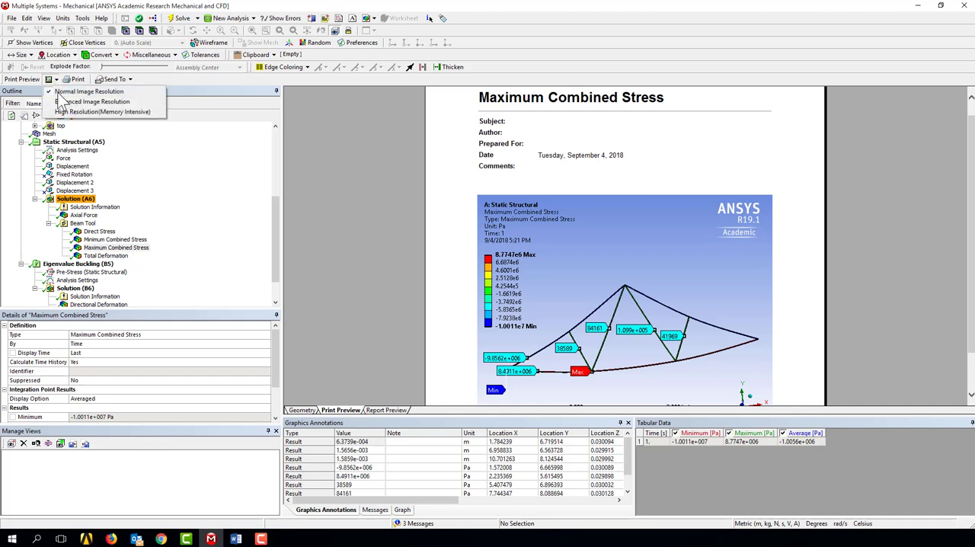
left_click(130, 79)
left_click(130, 79)
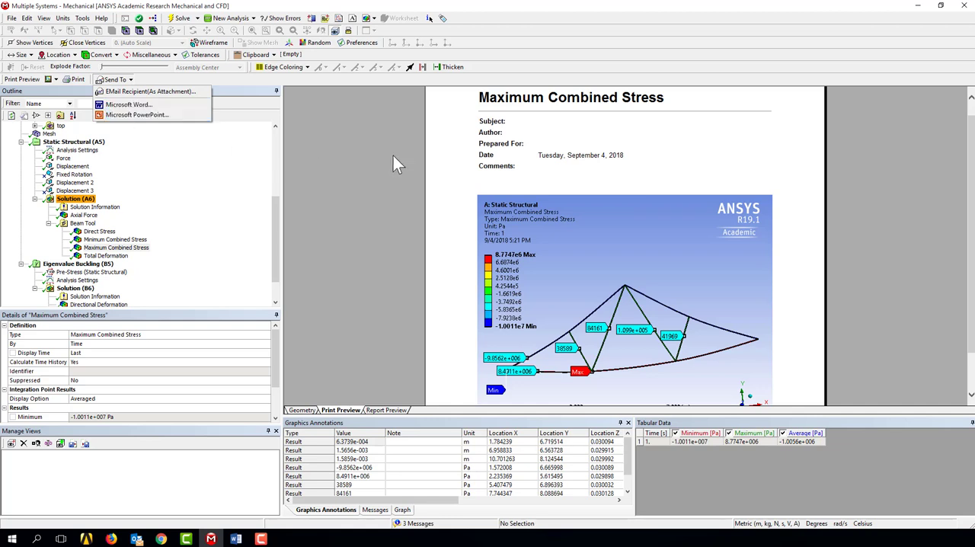
left_click(396, 255)
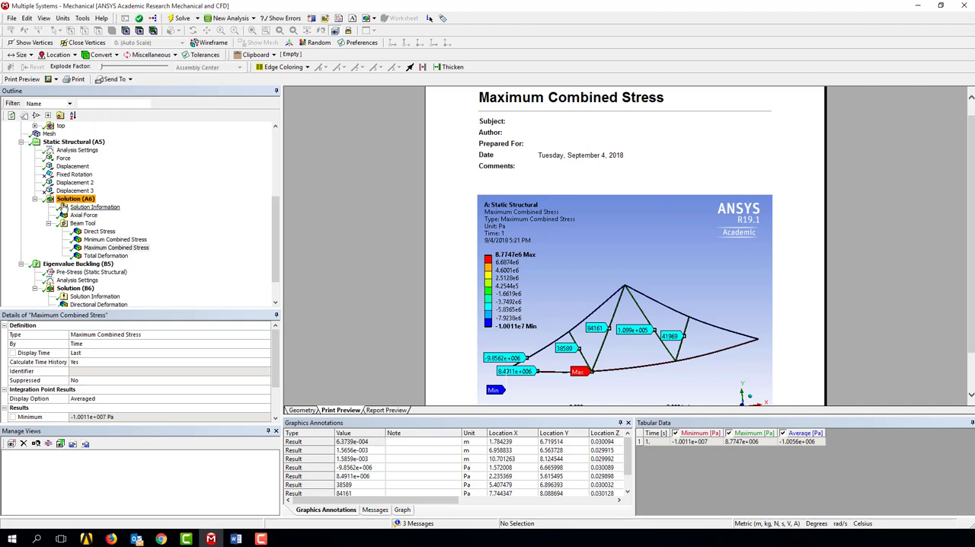
Step: Return to the geometry view, add a second Axial Force beam result to Solution (A6) and evaluate it
left_click(72, 199)
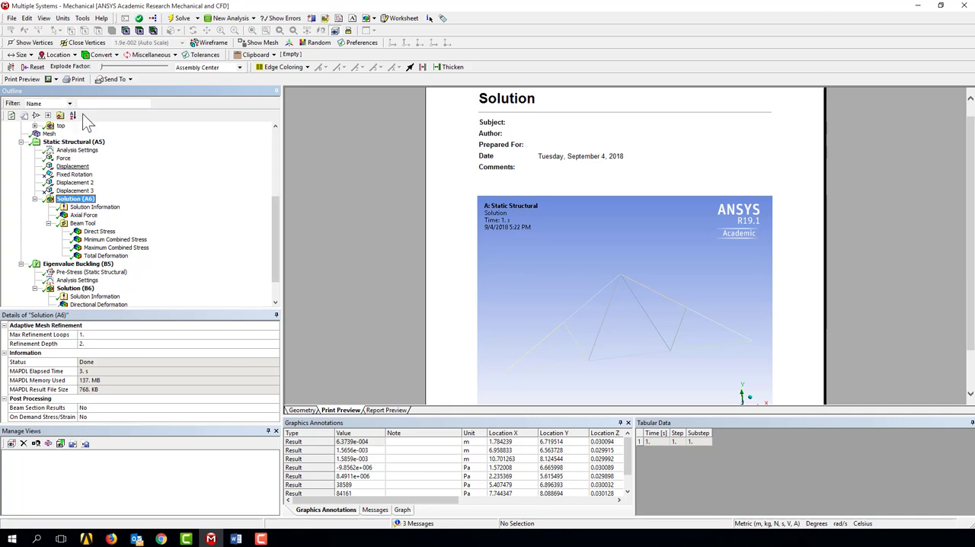
left_click(302, 412)
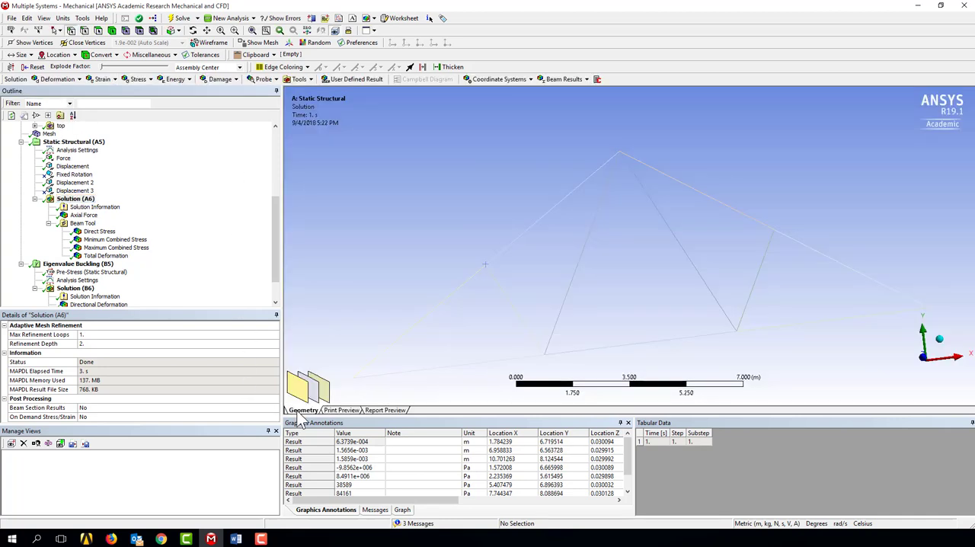
left_click(585, 79)
left_click(568, 91)
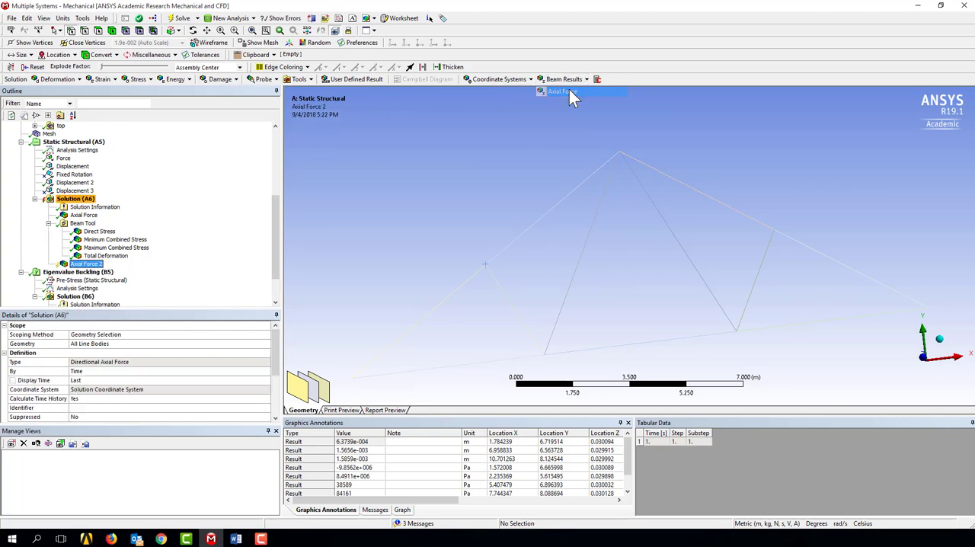
left_click(79, 264)
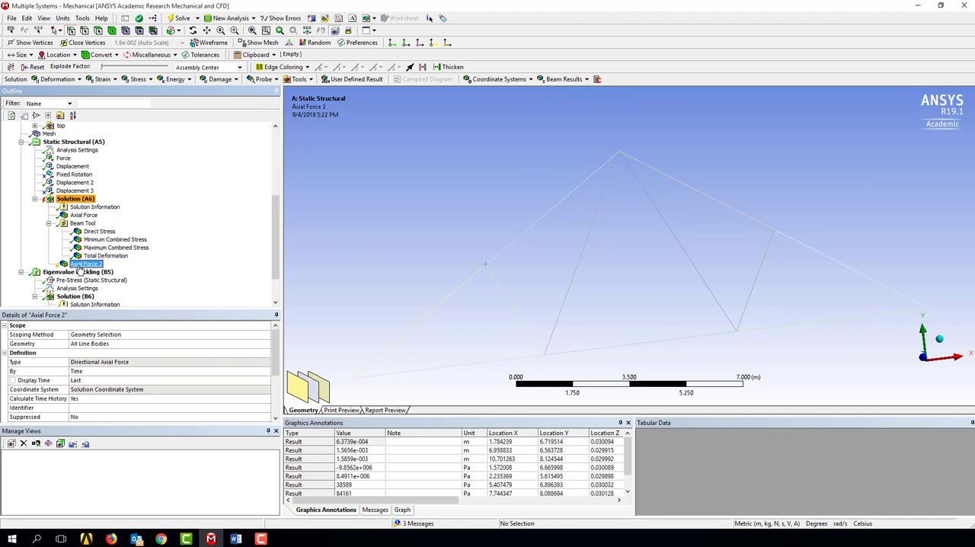
right_click(79, 267)
left_click(96, 297)
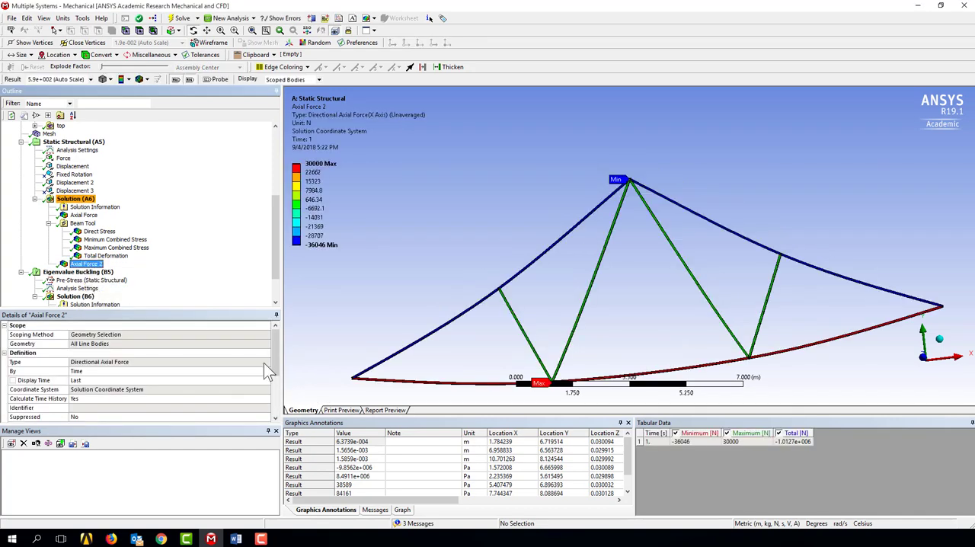
Step: Probe the new axial force result on the leftmost web member, the bottom chord and several points along the left top chord
left_click(220, 80)
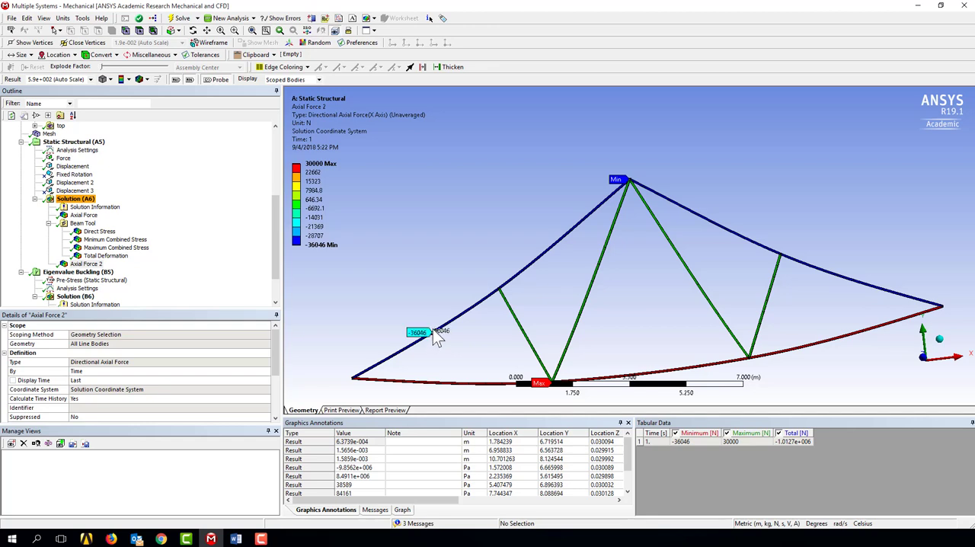
left_click(522, 329)
left_click(451, 381)
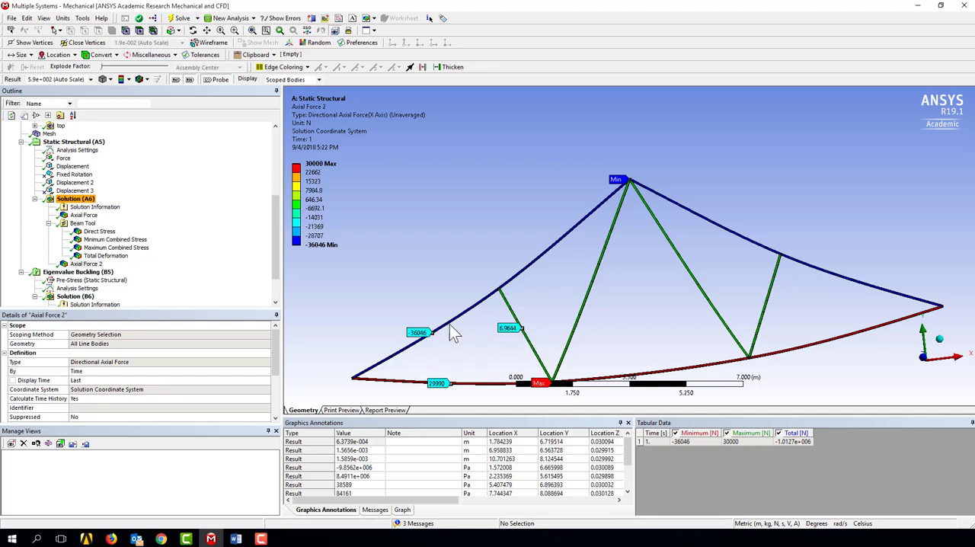
left_click(449, 322)
left_click(460, 312)
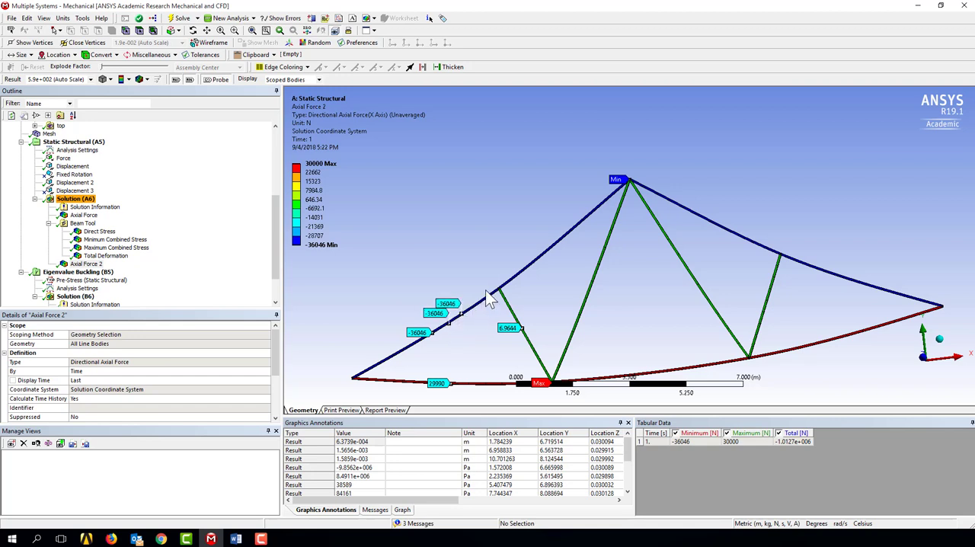
left_click(509, 279)
left_click(525, 265)
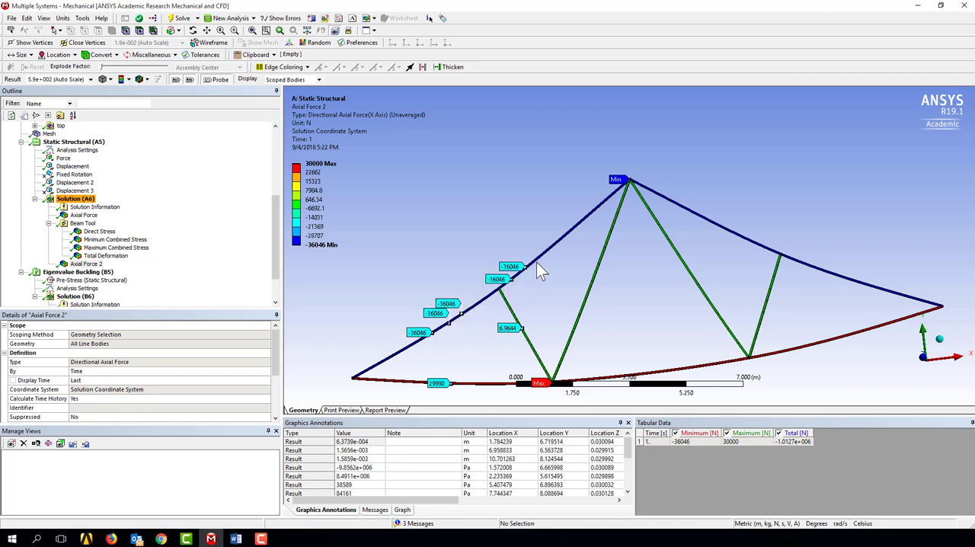
left_click(545, 251)
Step: Examine the list of probe annotations and the result graph, then return to the annotations list
scroll(479, 456, "down", 2)
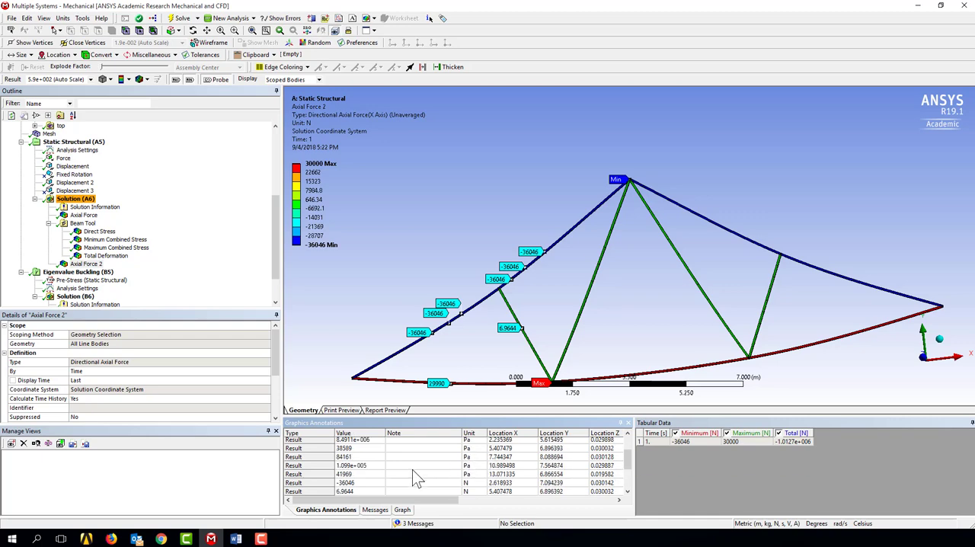
scroll(416, 475, "up", 2)
scroll(412, 469, "up", 3)
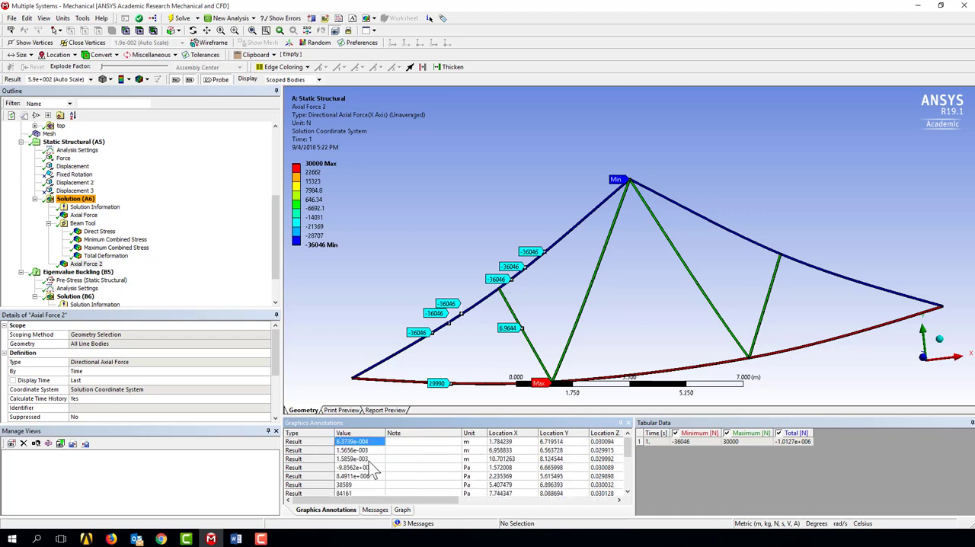
left_click(400, 512)
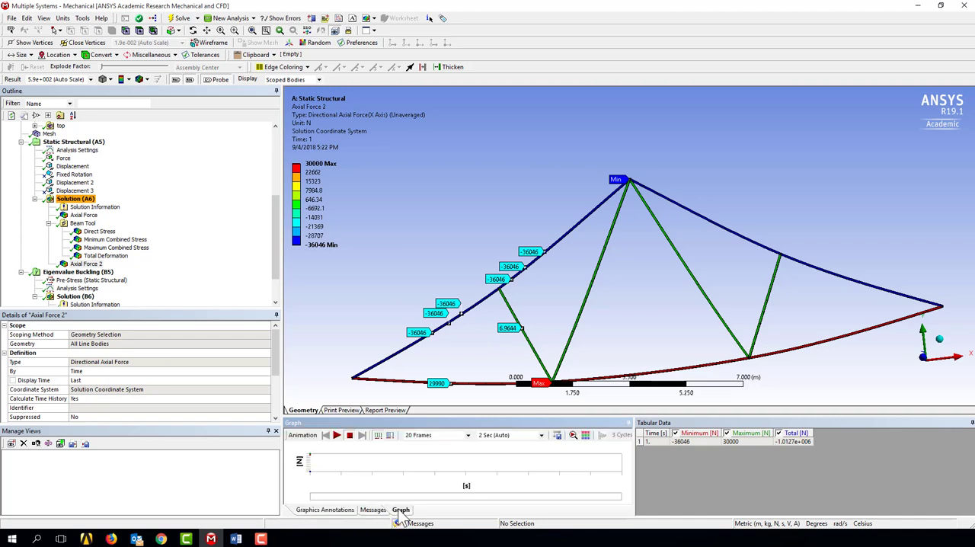
left_click(335, 511)
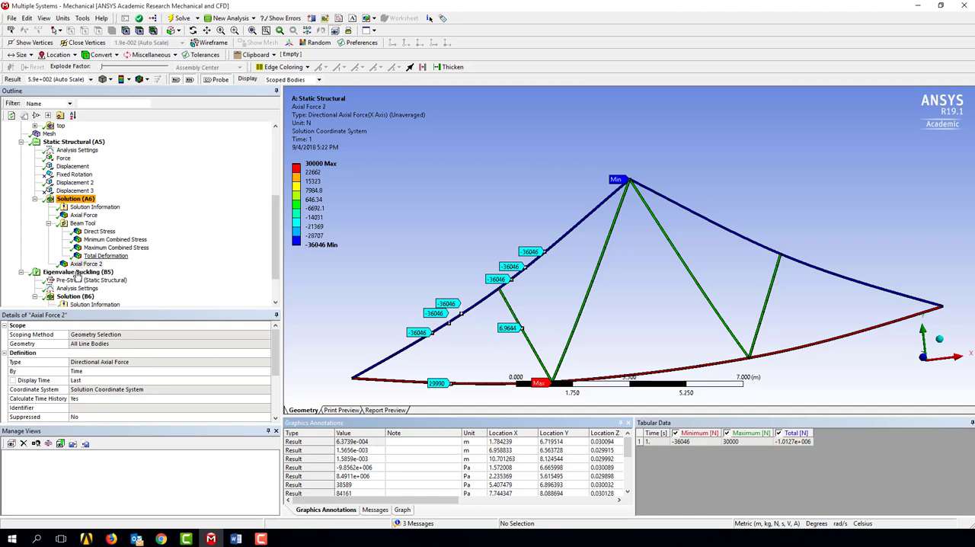
scroll(76, 276, "down", 2)
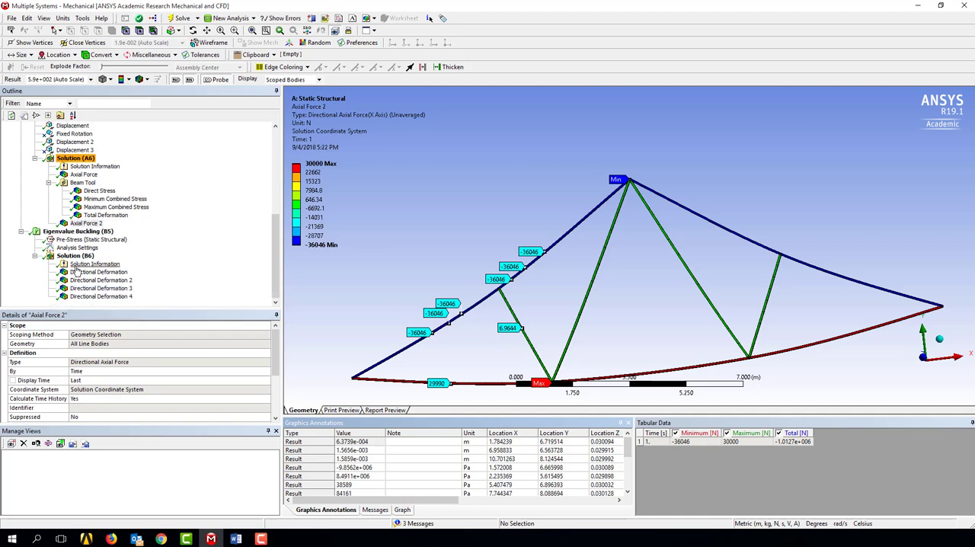